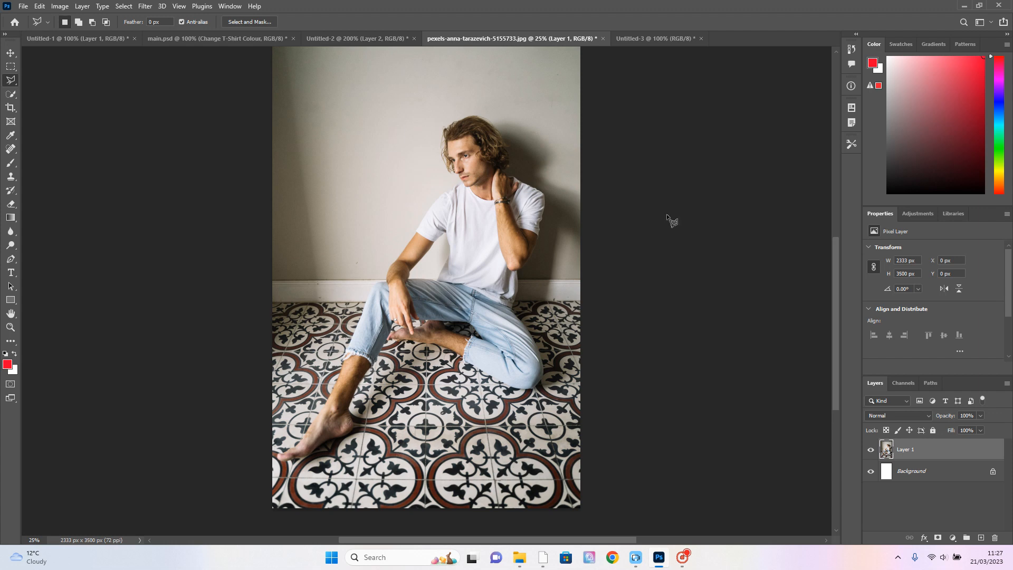
- Select the man's white T-shirt on Layer 1 with the Quick Selection tool, including both sleeves and the lower hem
{"action": "scroll", "coordinate": [834, 324], "scroll_direction": "down", "scroll_amount": 2}
{"action": "left_click_drag", "start_coordinate": [835, 314], "coordinate": [837, 292]}
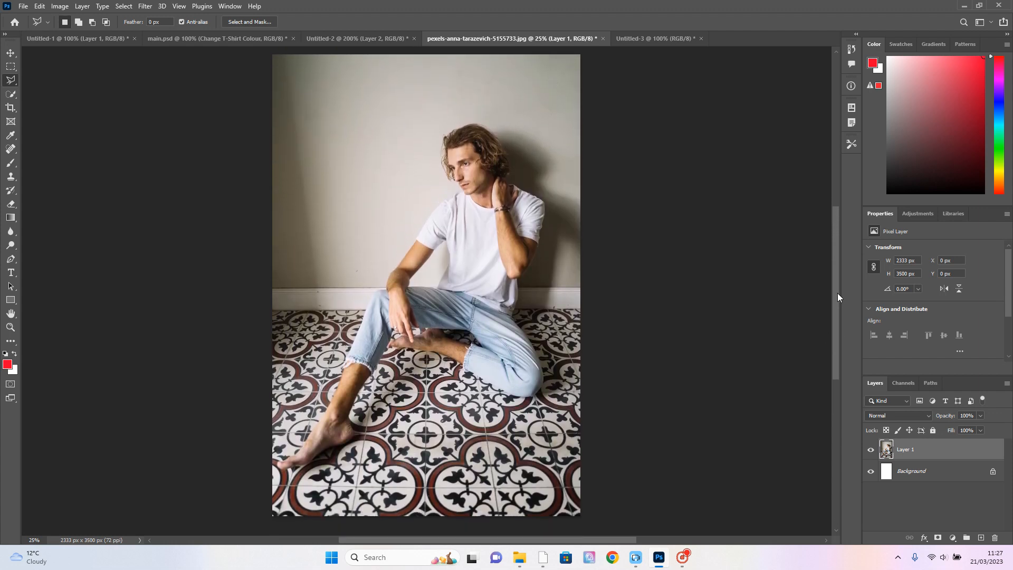
{"action": "key", "text": "ctrl+plus"}
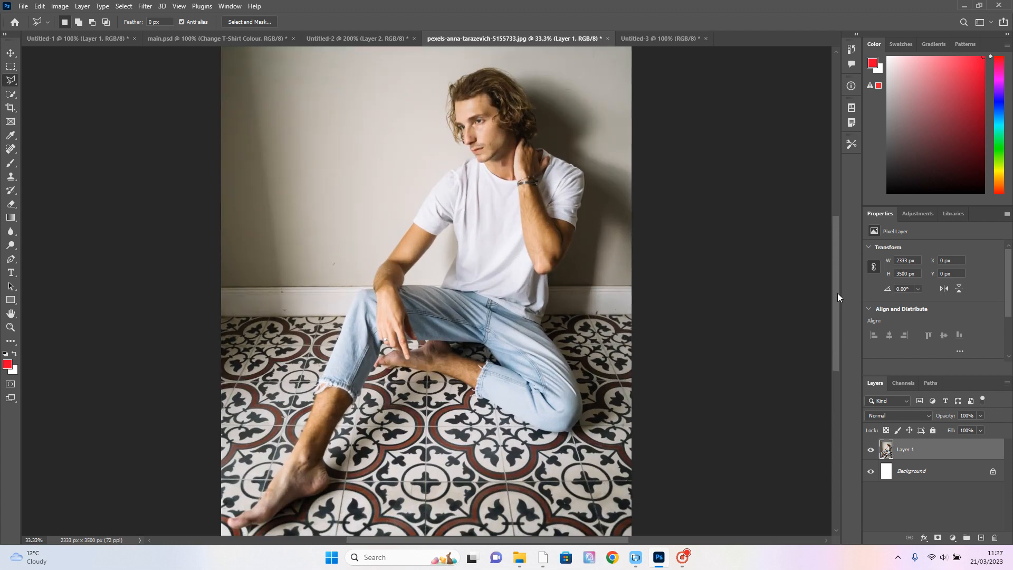
{"action": "left_click", "coordinate": [7, 100]}
{"action": "left_click", "coordinate": [49, 100]}
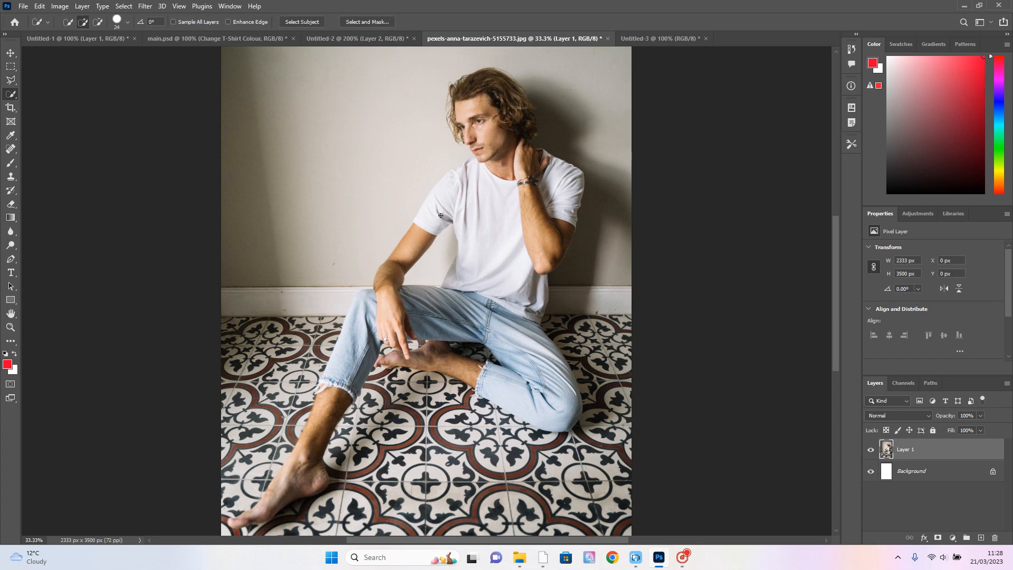
{"action": "mouse_move", "coordinate": [432, 215]}
{"action": "left_mouse_down"}
{"action": "mouse_move", "coordinate": [463, 191]}
{"action": "mouse_move", "coordinate": [472, 260]}
{"action": "left_mouse_up"}
{"action": "mouse_move", "coordinate": [526, 294]}
{"action": "left_mouse_down"}
{"action": "mouse_move", "coordinate": [542, 285]}
{"action": "mouse_move", "coordinate": [534, 315]}
{"action": "mouse_move", "coordinate": [547, 291]}
{"action": "left_mouse_up"}
{"action": "left_click", "coordinate": [477, 290]}
{"action": "left_click_drag", "start_coordinate": [574, 194], "coordinate": [570, 201]}
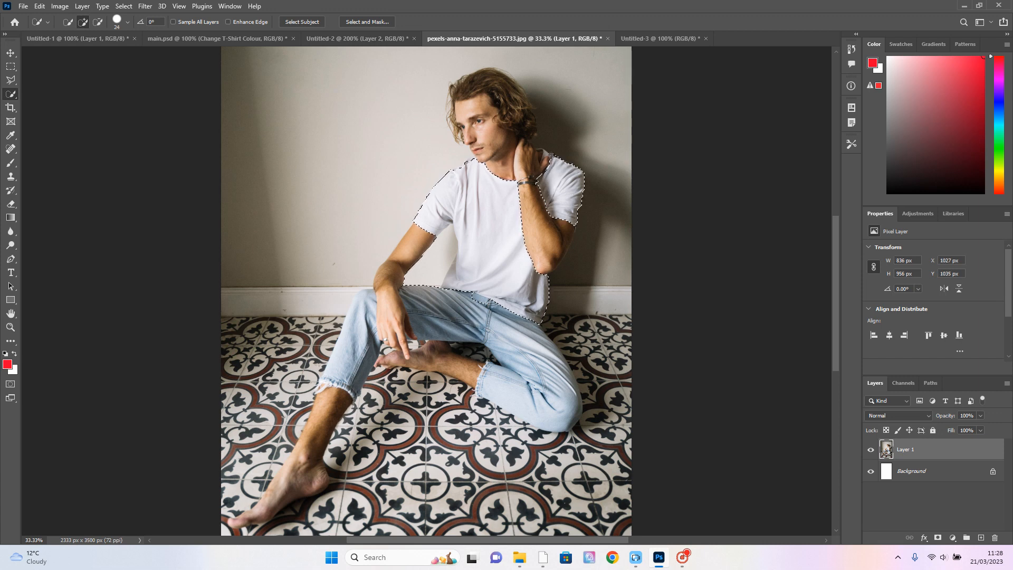
- Subtract the hand at the neck and the wall area between arm and torso from the T-shirt selection
{"action": "key", "text": "alt"}
{"action": "left_click_drag", "start_coordinate": [521, 160], "coordinate": [536, 170]}
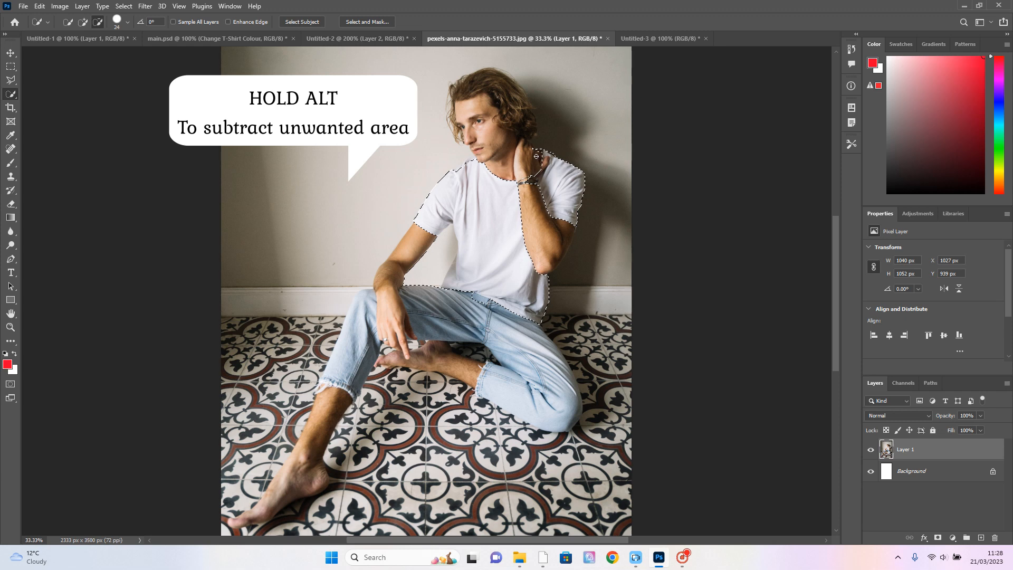
{"action": "left_click", "coordinate": [538, 156], "text": "alt"}
{"action": "left_click", "coordinate": [440, 265], "text": "alt"}
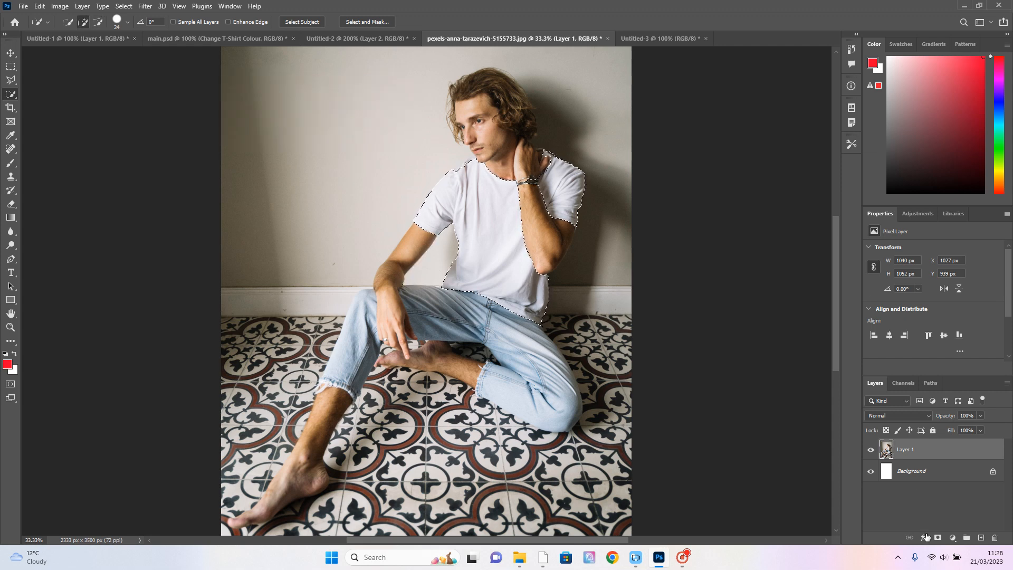
- Add a gradient fill layer over the selected T-shirt, keeping its settings clear of the man for previewing
{"action": "left_click", "coordinate": [952, 537]}
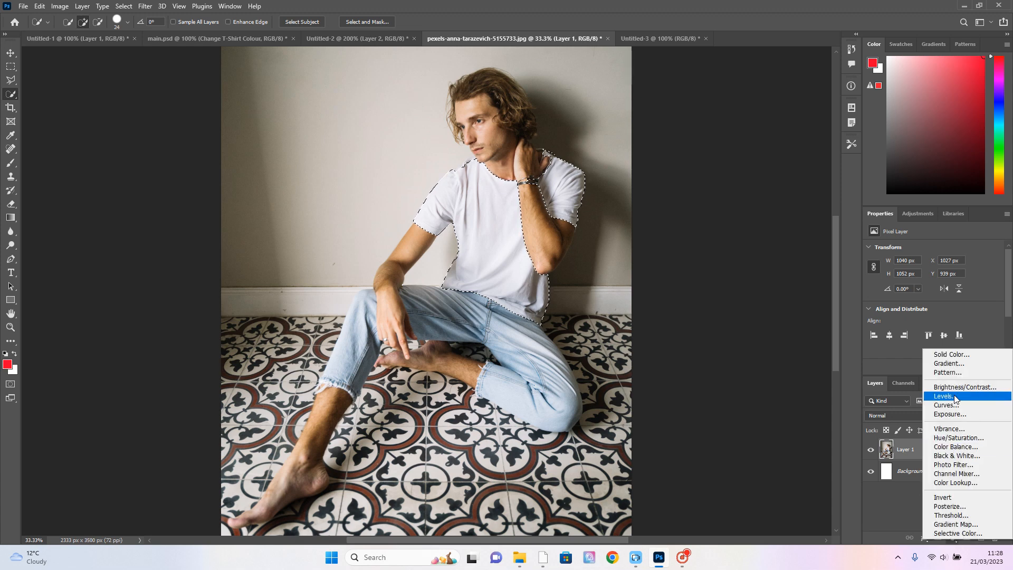
{"action": "left_click", "coordinate": [952, 364]}
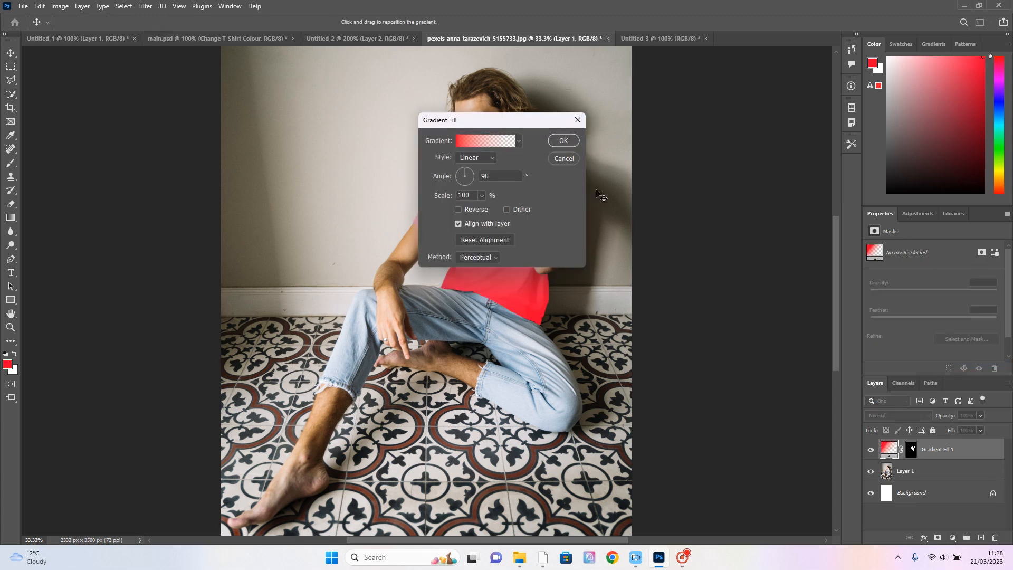
{"action": "left_click_drag", "start_coordinate": [537, 124], "coordinate": [781, 123]}
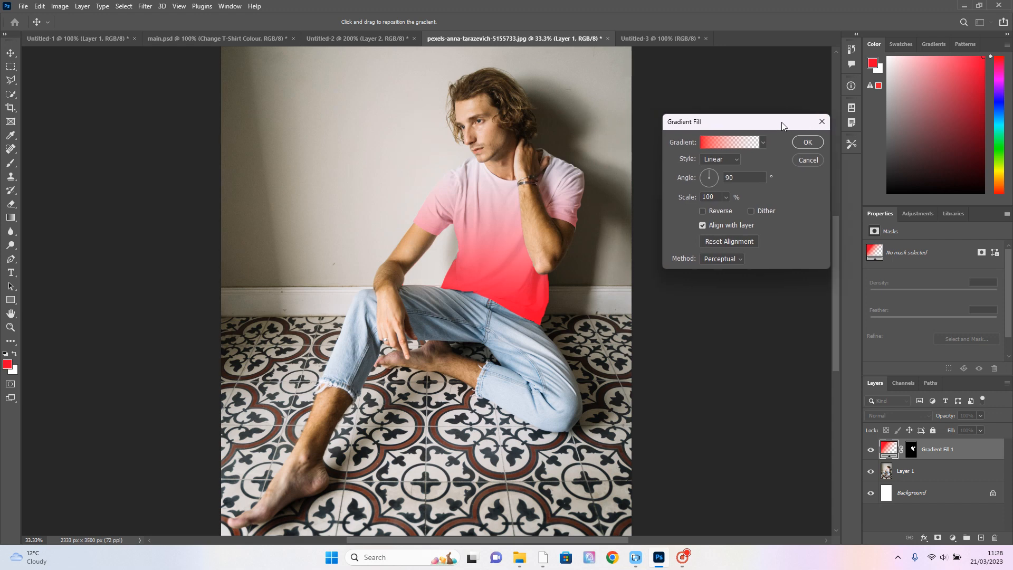
- Try the first two Basics gradients and the first Pastels gradient on the T-shirt fill, and browse the Iridescent presets
{"action": "left_click", "coordinate": [762, 142]}
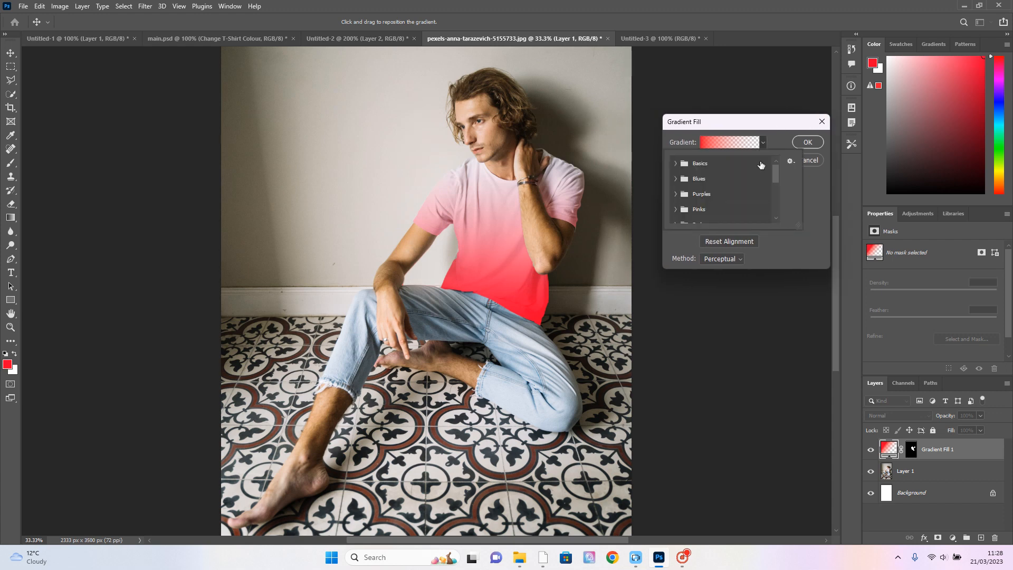
{"action": "left_click", "coordinate": [675, 164]}
{"action": "left_click", "coordinate": [689, 179]}
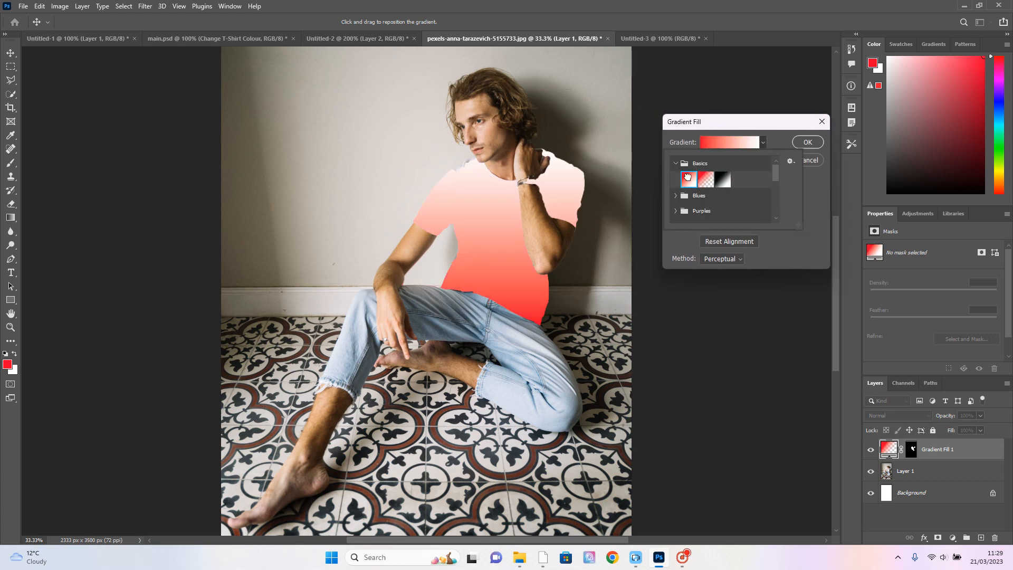
{"action": "left_click", "coordinate": [711, 180]}
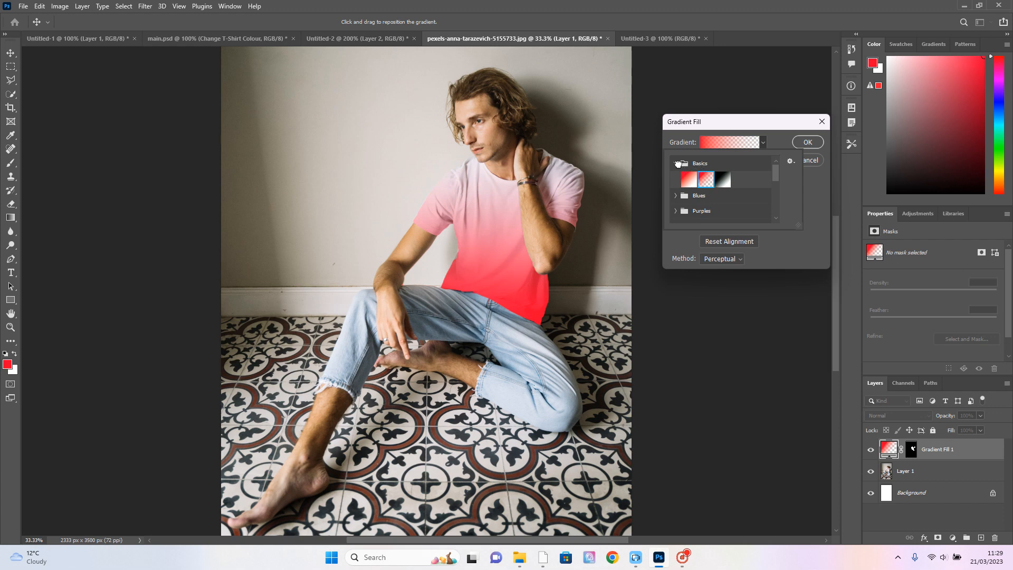
{"action": "left_click", "coordinate": [676, 163]}
{"action": "left_click_drag", "start_coordinate": [775, 172], "coordinate": [774, 214]}
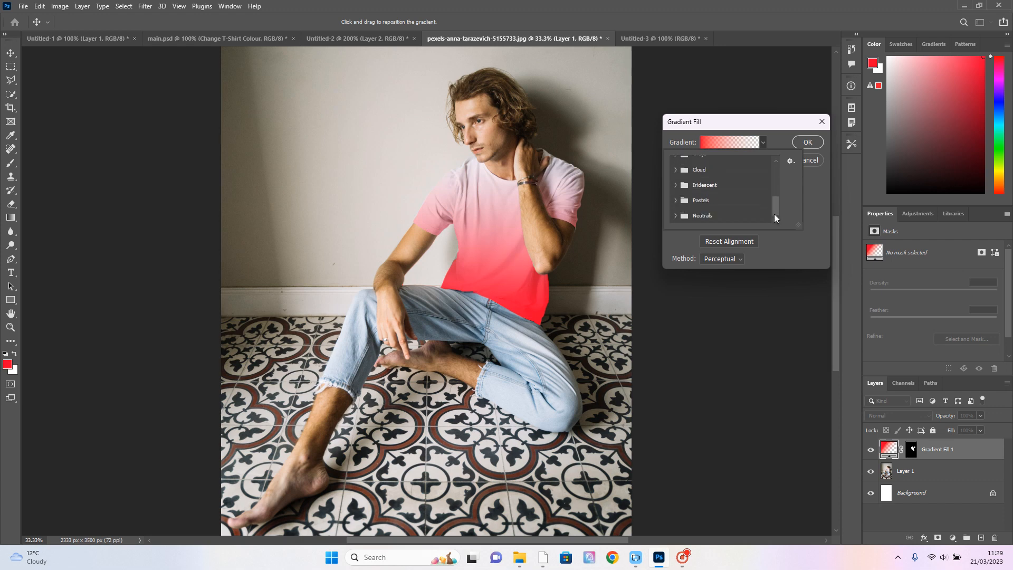
{"action": "left_click", "coordinate": [675, 200]}
{"action": "left_click", "coordinate": [684, 212]}
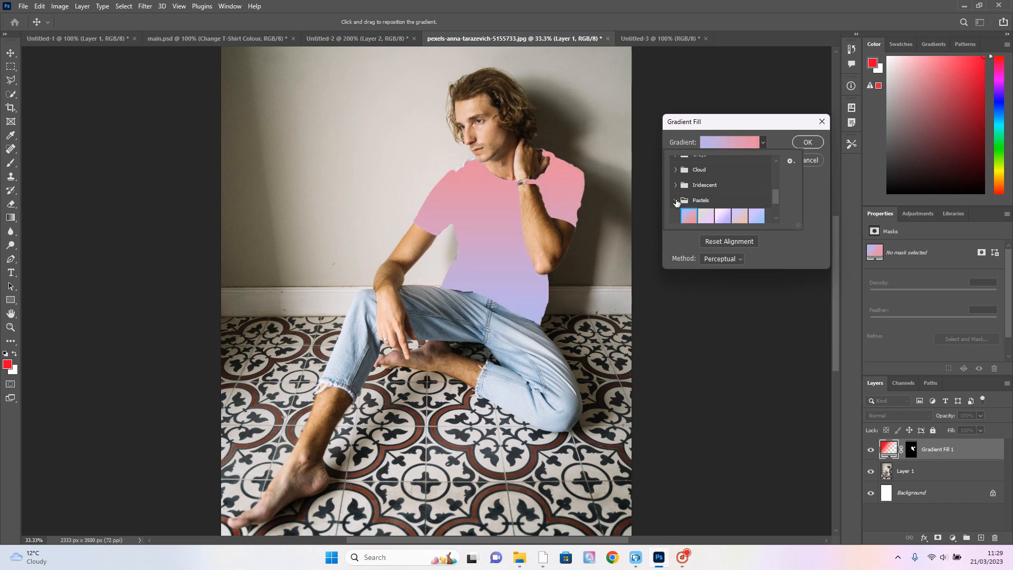
{"action": "left_click", "coordinate": [676, 200]}
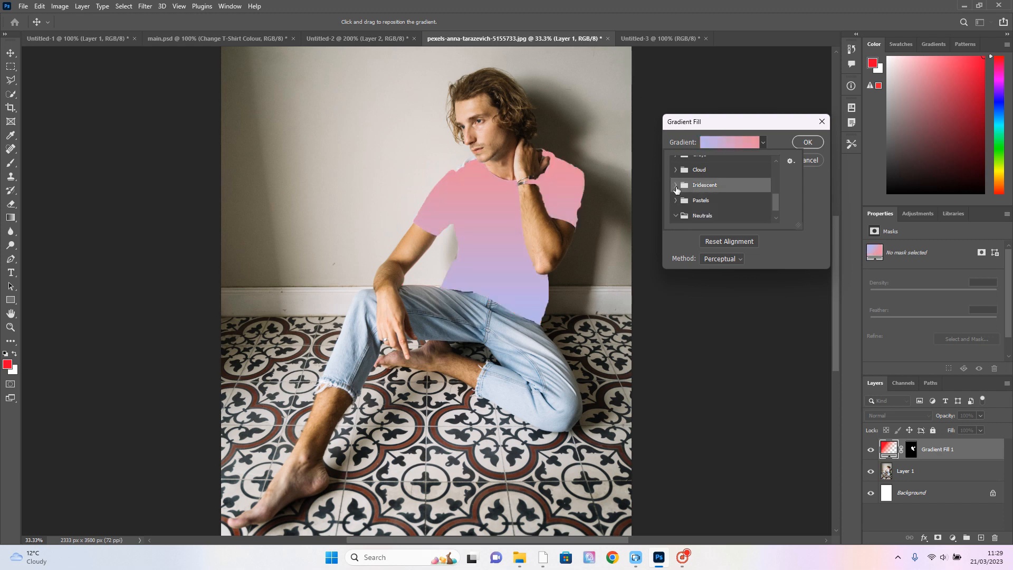
{"action": "left_click", "coordinate": [676, 186]}
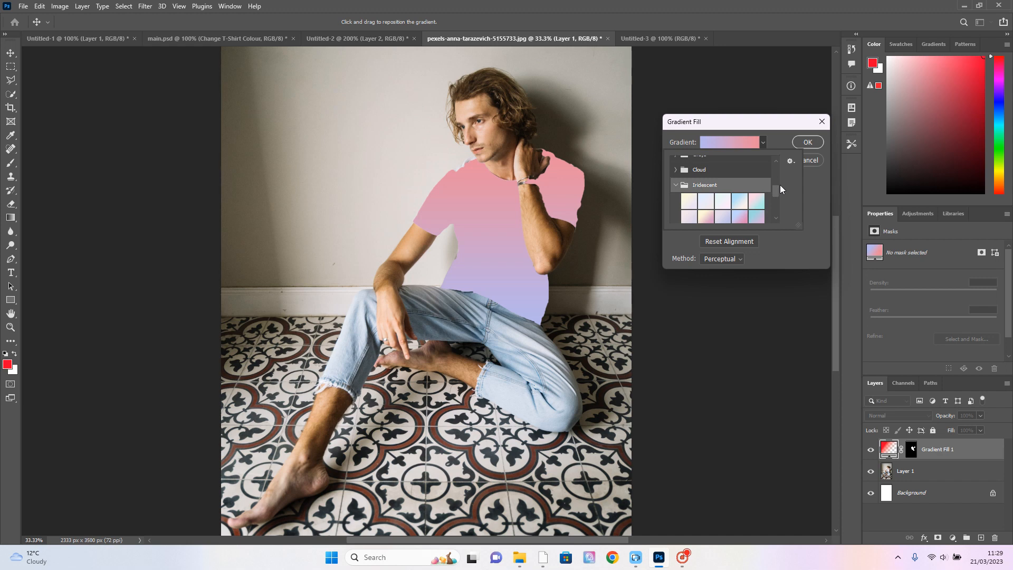
- Apply the first gradient from the Reds presets to the T-shirt's gradient fill
{"action": "mouse_move", "coordinate": [773, 189]}
{"action": "left_mouse_down"}
{"action": "mouse_move", "coordinate": [775, 217]}
{"action": "mouse_move", "coordinate": [772, 177]}
{"action": "left_mouse_up"}
{"action": "left_click", "coordinate": [675, 178]}
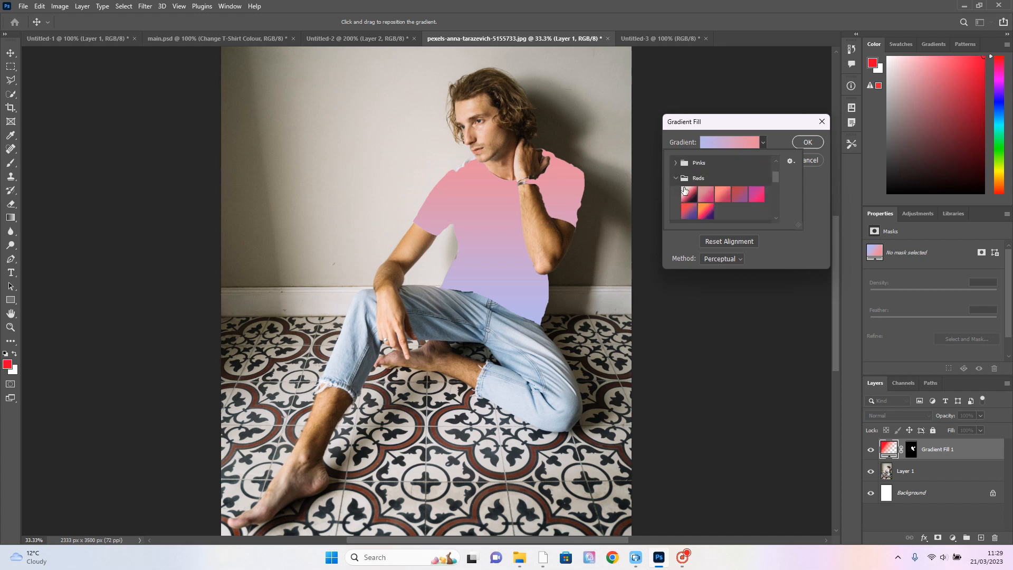
{"action": "left_click", "coordinate": [684, 190]}
{"action": "left_click", "coordinate": [798, 144]}
{"action": "left_click", "coordinate": [803, 141]}
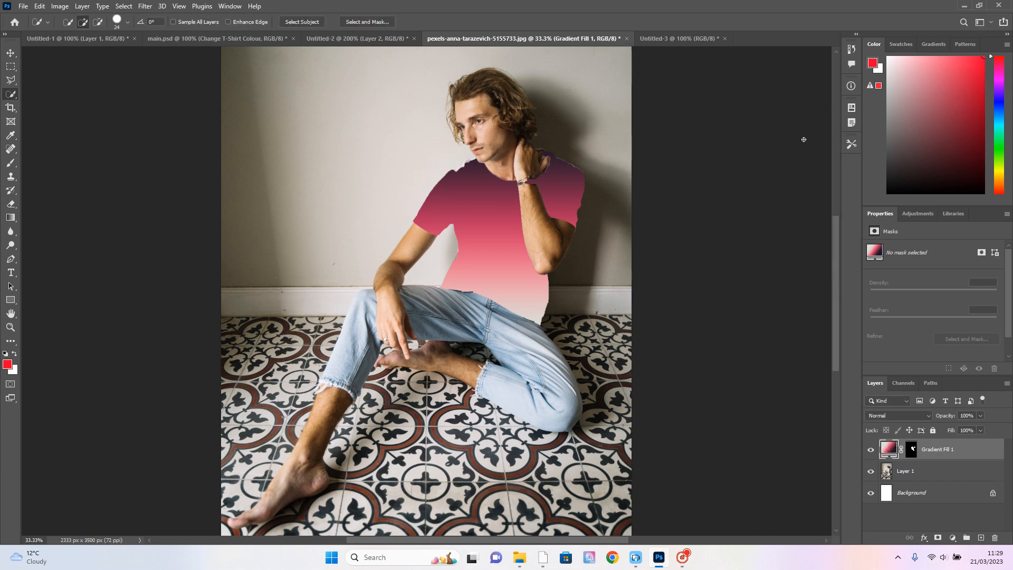
- Preview blending modes such as Subtract on the T-shirt's gradient fill layer
{"action": "left_click", "coordinate": [926, 417]}
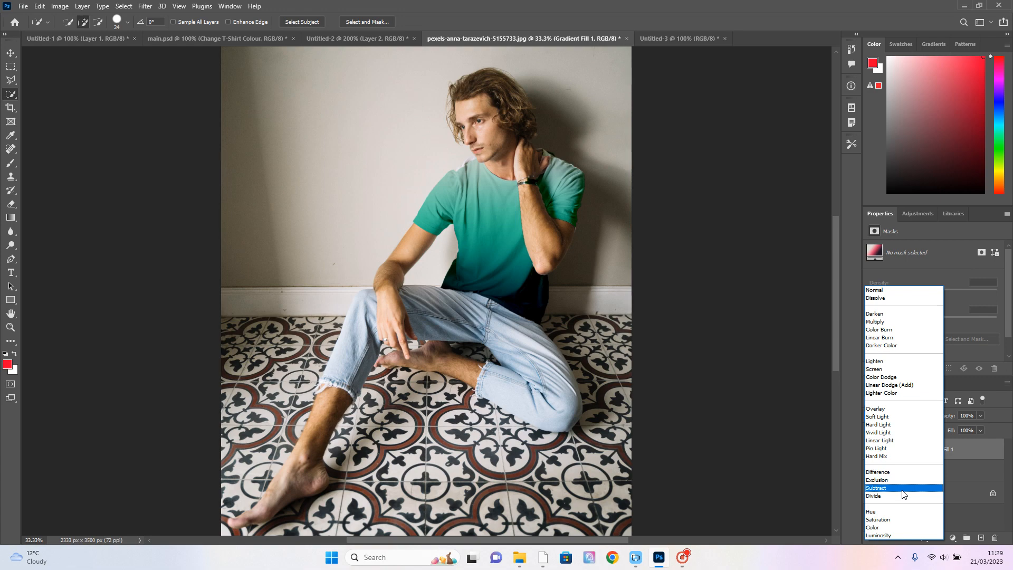
{"action": "left_click", "coordinate": [784, 460]}
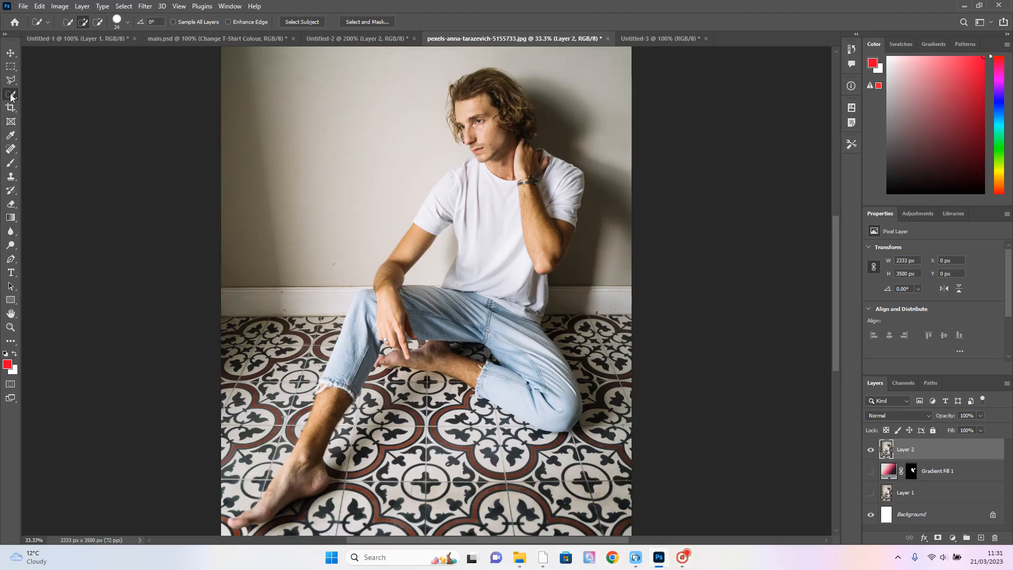
- Select the T-shirt on Layer 2 with the Quick Selection tool, excluding the hand and the wall gap beside the torso
{"action": "right_click", "coordinate": [11, 94]}
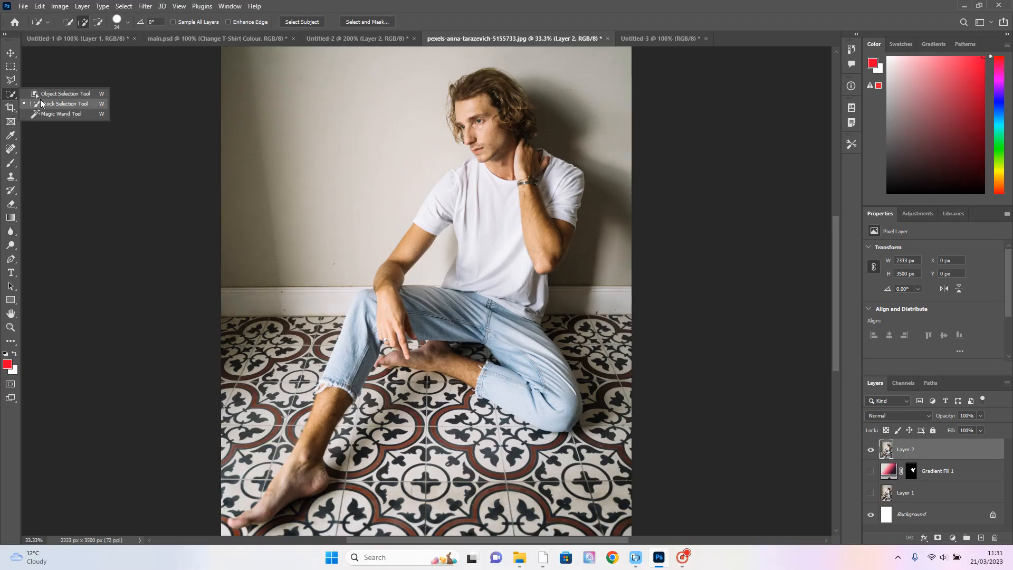
{"action": "left_click", "coordinate": [43, 104]}
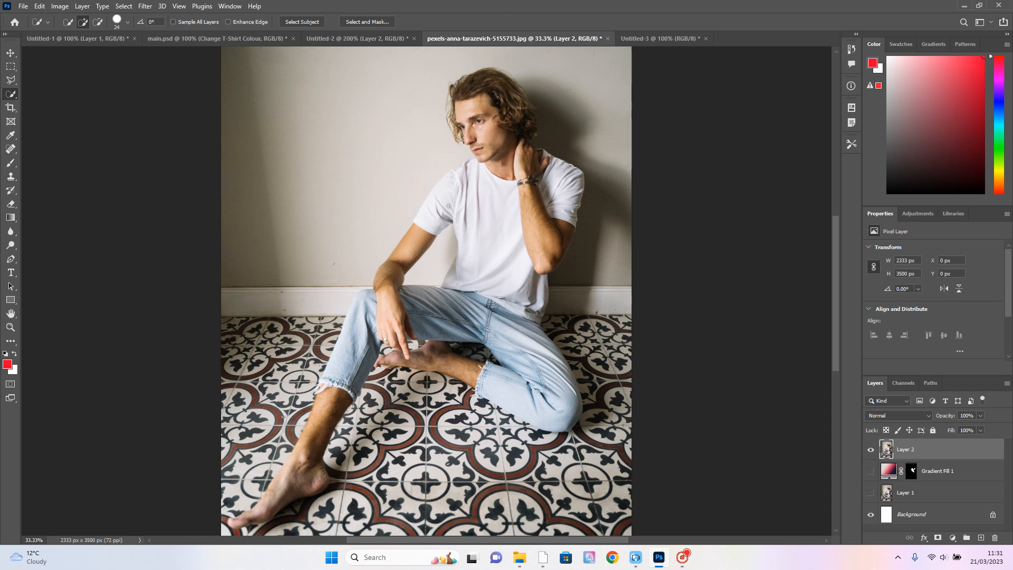
{"action": "mouse_move", "coordinate": [436, 215]}
{"action": "left_mouse_down"}
{"action": "mouse_move", "coordinate": [455, 189]}
{"action": "mouse_move", "coordinate": [478, 256]}
{"action": "left_mouse_up"}
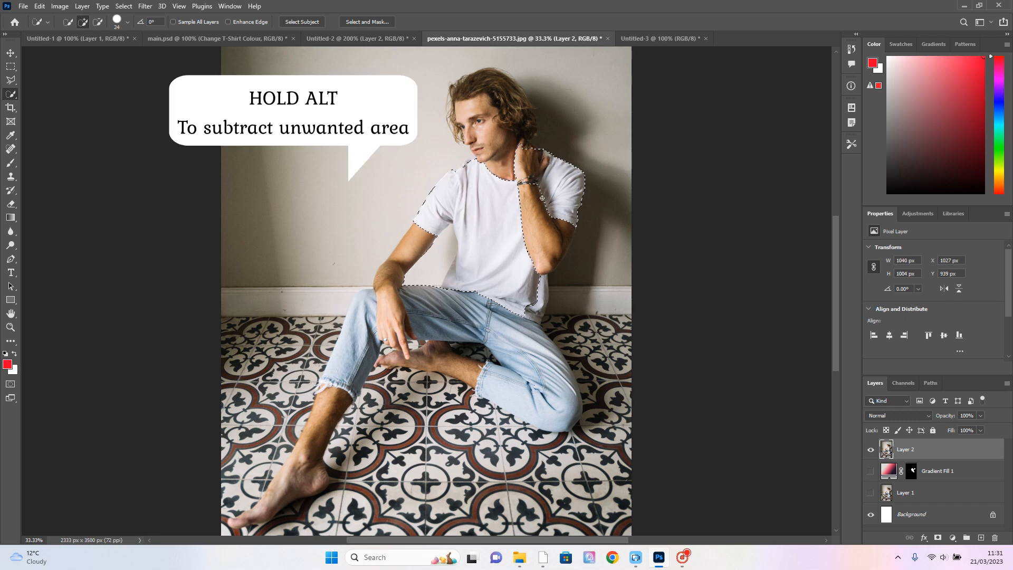
{"action": "key", "text": "alt"}
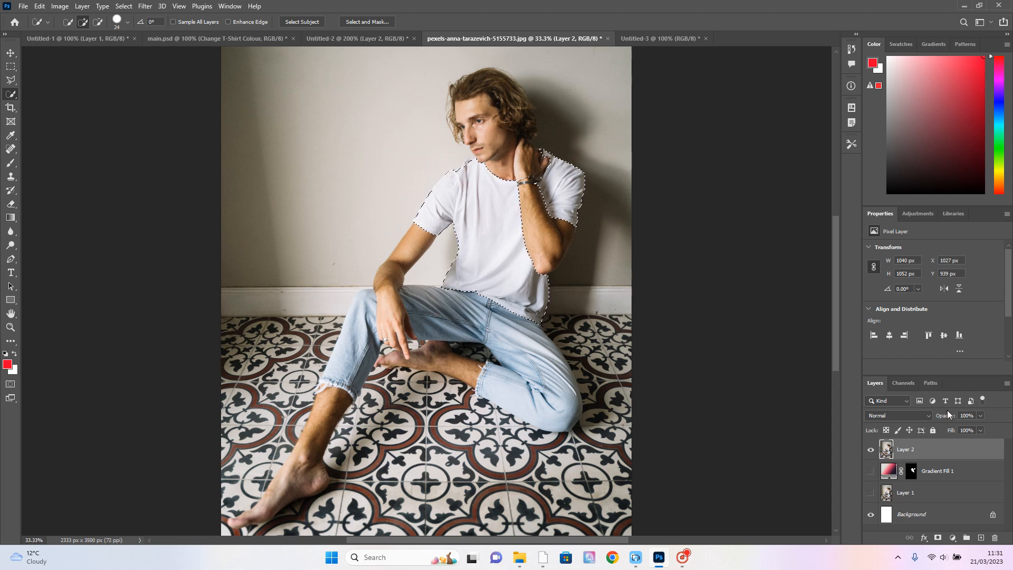
- Add a Levels adjustment to the selected T-shirt, lowering the output white level to near black and setting input shadows to 45
{"action": "left_click", "coordinate": [952, 536]}
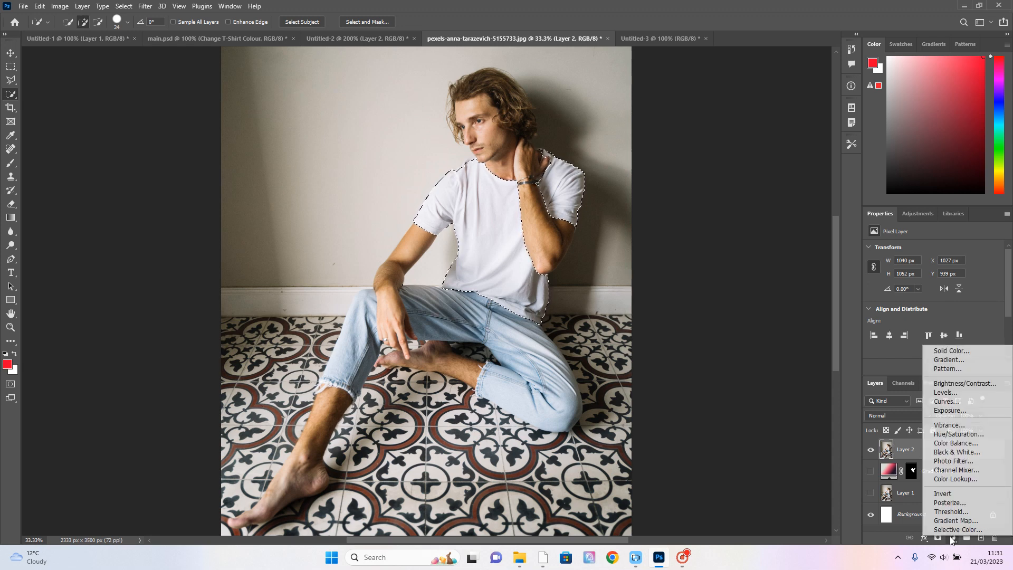
{"action": "left_click", "coordinate": [955, 392]}
{"action": "left_click_drag", "start_coordinate": [998, 356], "coordinate": [907, 353]}
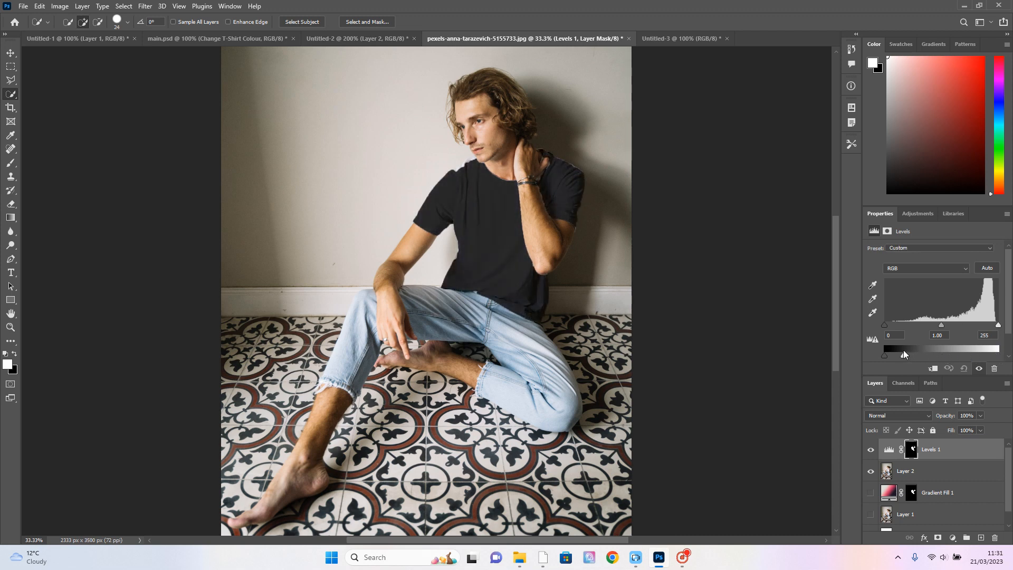
{"action": "left_click_drag", "start_coordinate": [884, 326], "coordinate": [903, 327]}
{"action": "key", "text": "Return"}
- Add a Black & White adjustment layer and clip it to the T-shirt's Levels layer
{"action": "left_click", "coordinate": [952, 538]}
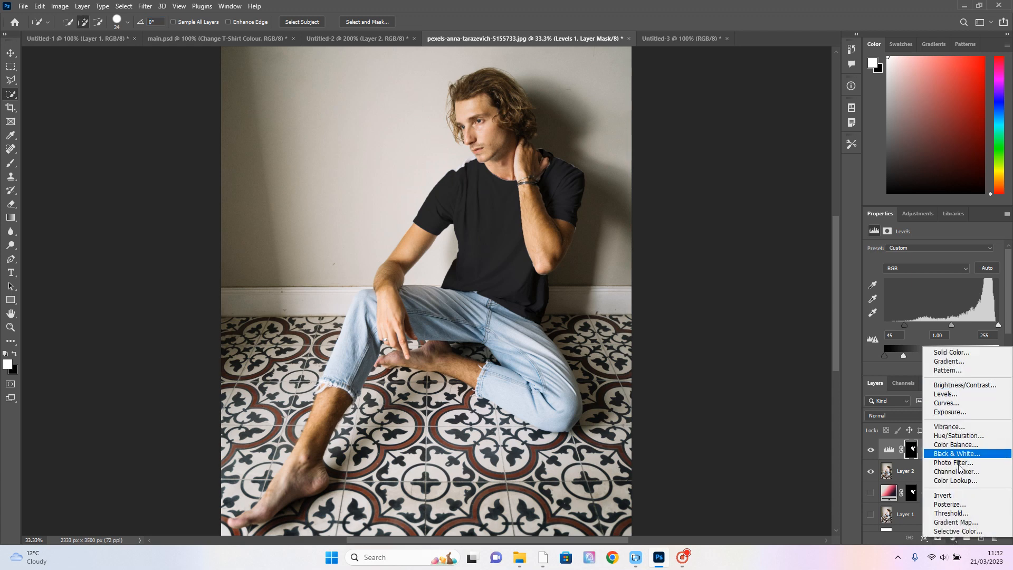
{"action": "left_click", "coordinate": [959, 455]}
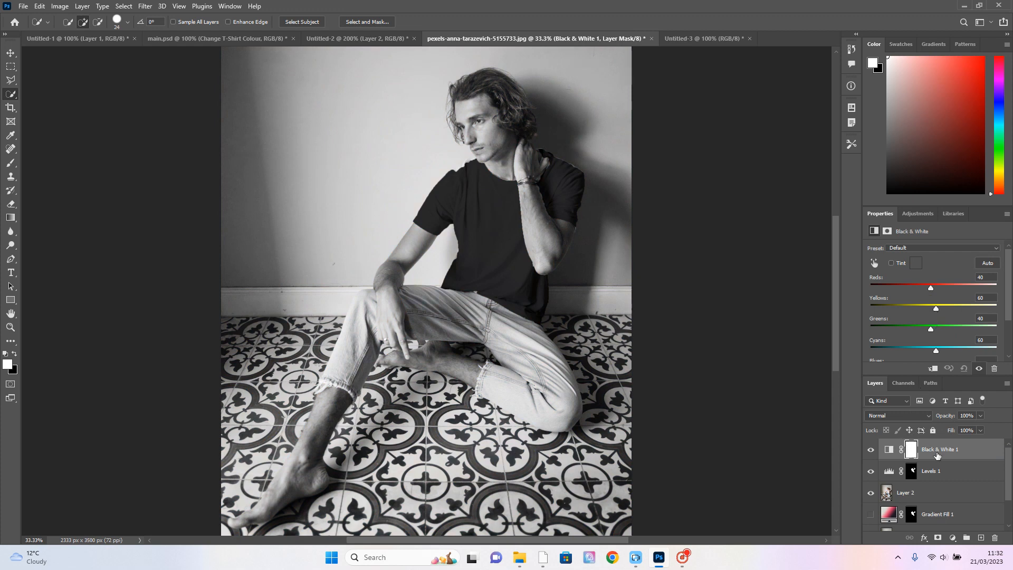
{"action": "right_click", "coordinate": [914, 450]}
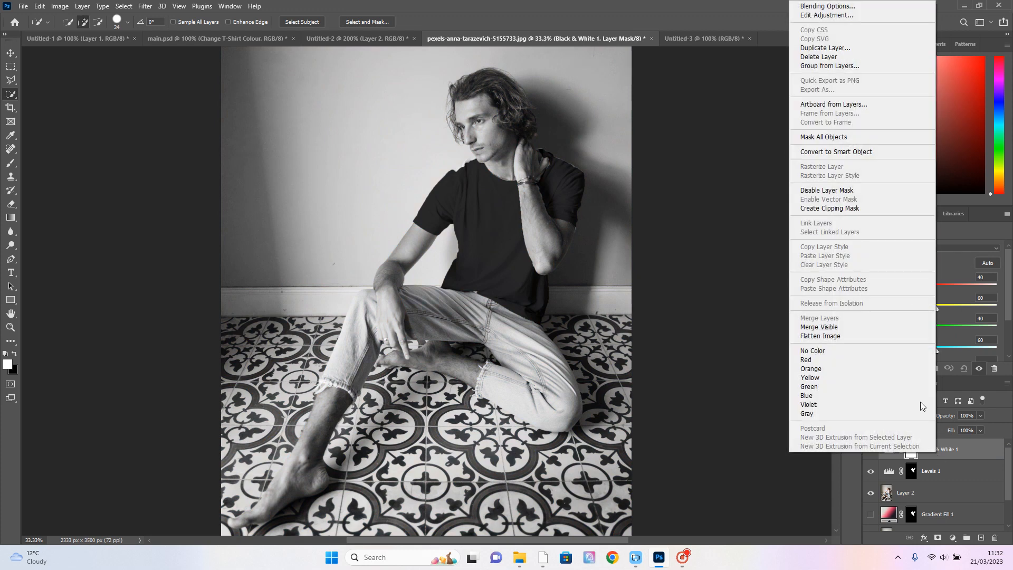
{"action": "left_click", "coordinate": [866, 208]}
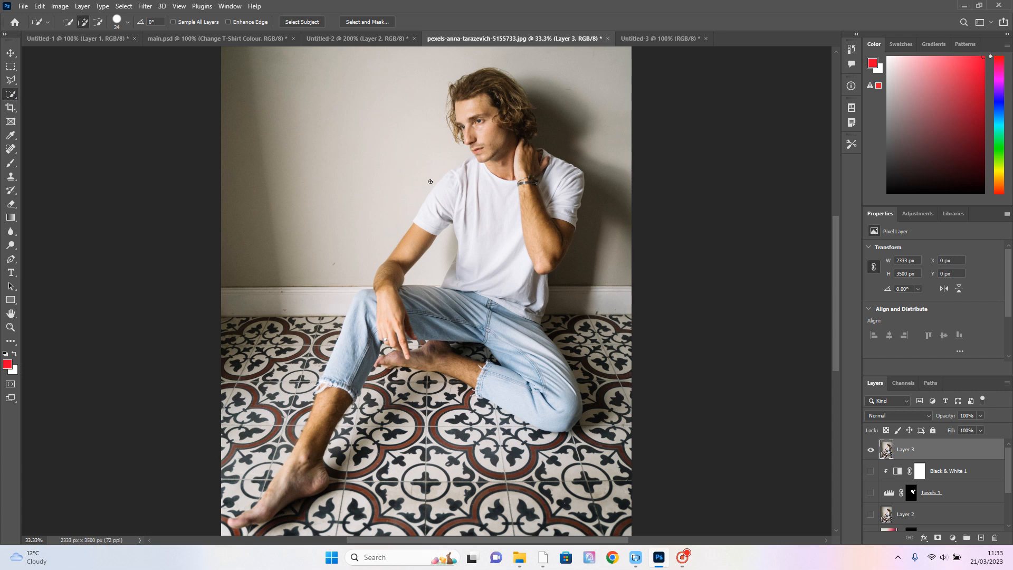
- Select the T-shirt on Layer 3 with the Quick Selection tool and subtract the wall area between arm and torso
{"action": "mouse_move", "coordinate": [428, 213]}
{"action": "left_mouse_down"}
{"action": "mouse_move", "coordinate": [442, 208]}
{"action": "mouse_move", "coordinate": [443, 180]}
{"action": "mouse_move", "coordinate": [474, 251]}
{"action": "left_mouse_up"}
{"action": "left_click", "coordinate": [545, 294]}
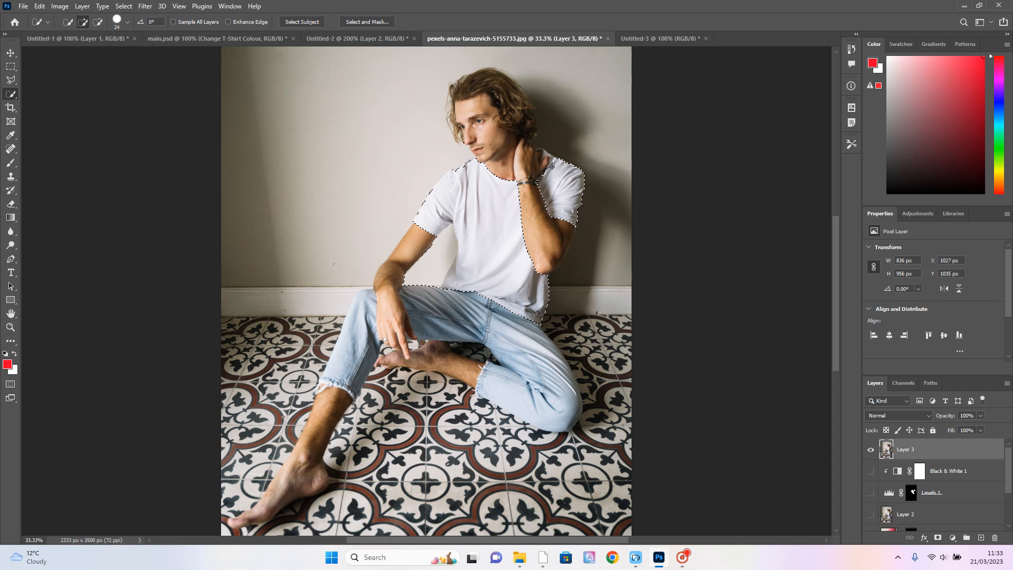
{"action": "left_click_drag", "start_coordinate": [547, 154], "coordinate": [547, 155]}
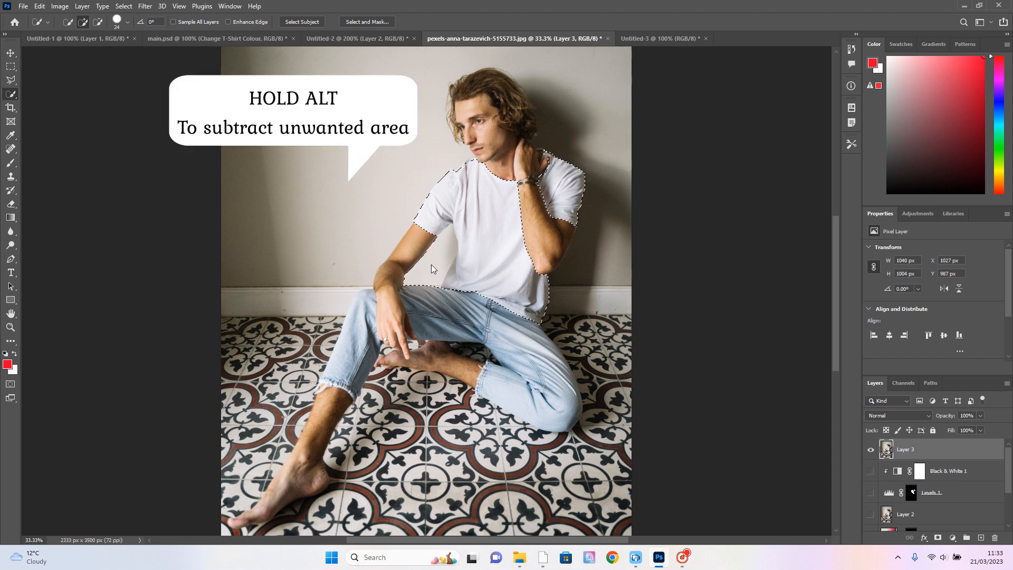
{"action": "key", "text": "alt"}
{"action": "mouse_move", "coordinate": [445, 259]}
{"action": "left_mouse_down"}
{"action": "mouse_move", "coordinate": [425, 271]}
{"action": "mouse_move", "coordinate": [440, 249]}
{"action": "left_mouse_up"}
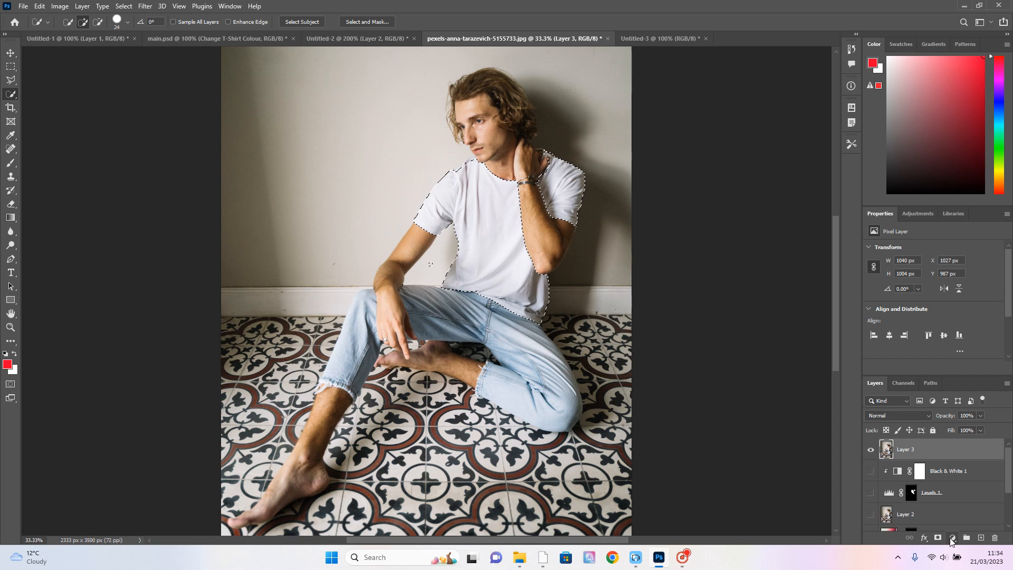
- Add a pattern fill layer with the dark green leaf pattern to the selected T-shirt, scaled to 111%
{"action": "left_click", "coordinate": [951, 538]}
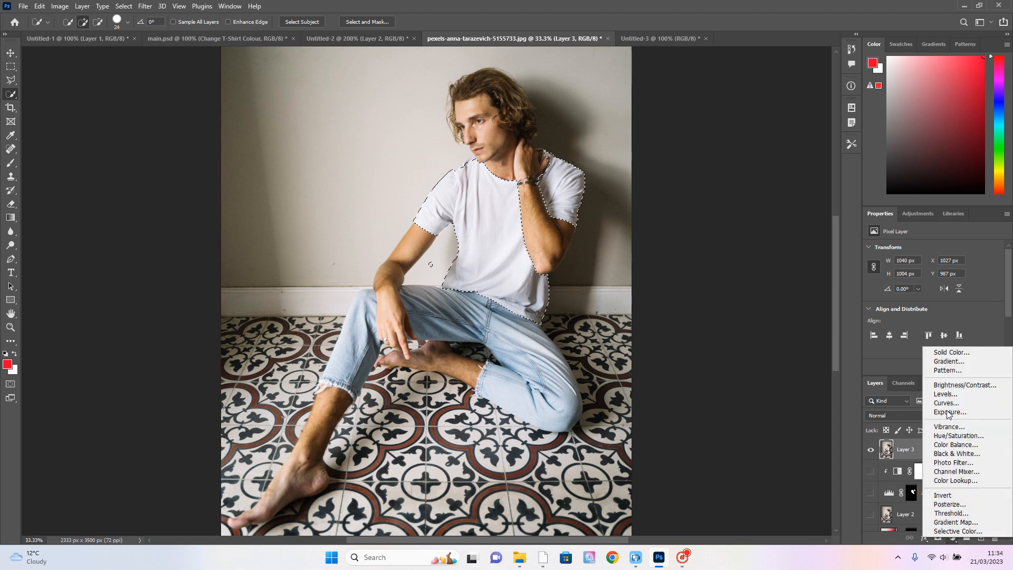
{"action": "left_click", "coordinate": [951, 370]}
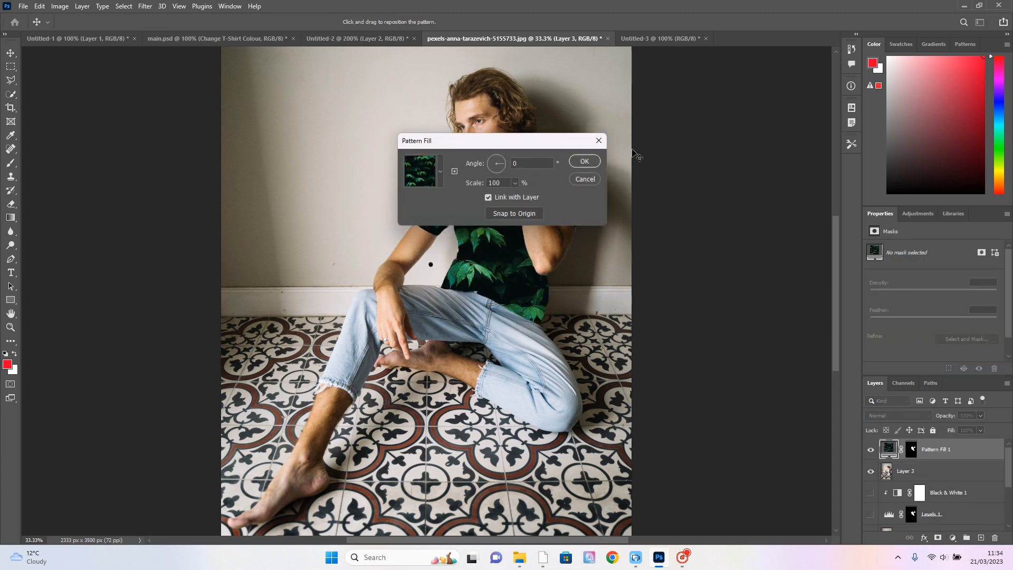
{"action": "left_click_drag", "start_coordinate": [564, 144], "coordinate": [702, 350]}
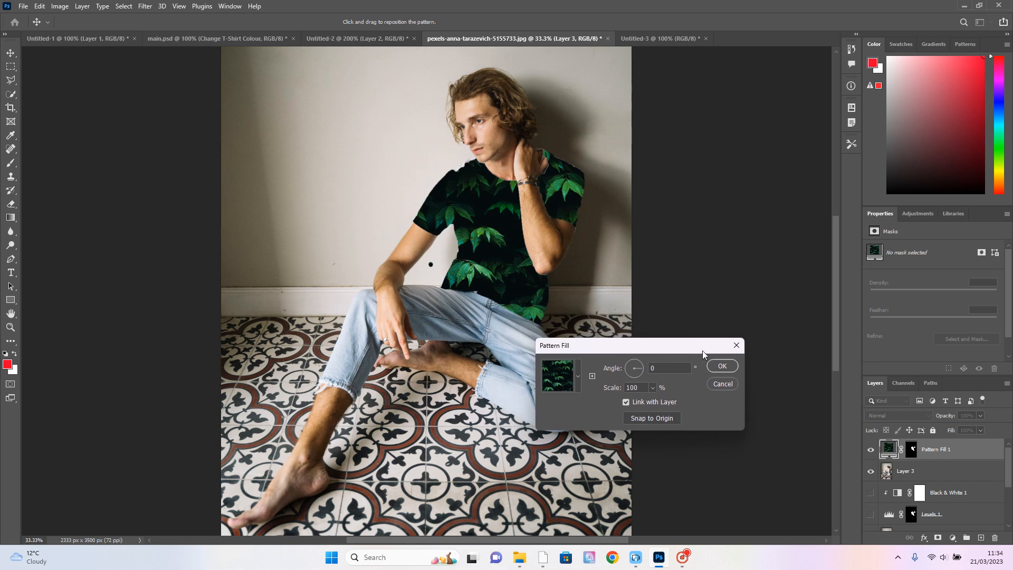
{"action": "left_click", "coordinate": [653, 389]}
{"action": "left_click_drag", "start_coordinate": [651, 400], "coordinate": [663, 400]}
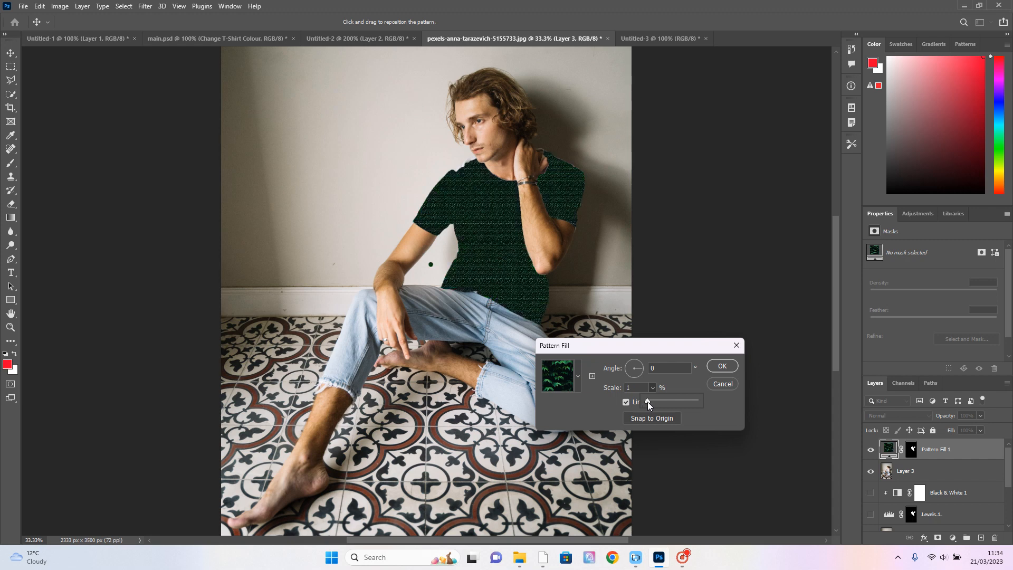
{"action": "left_click", "coordinate": [653, 400]}
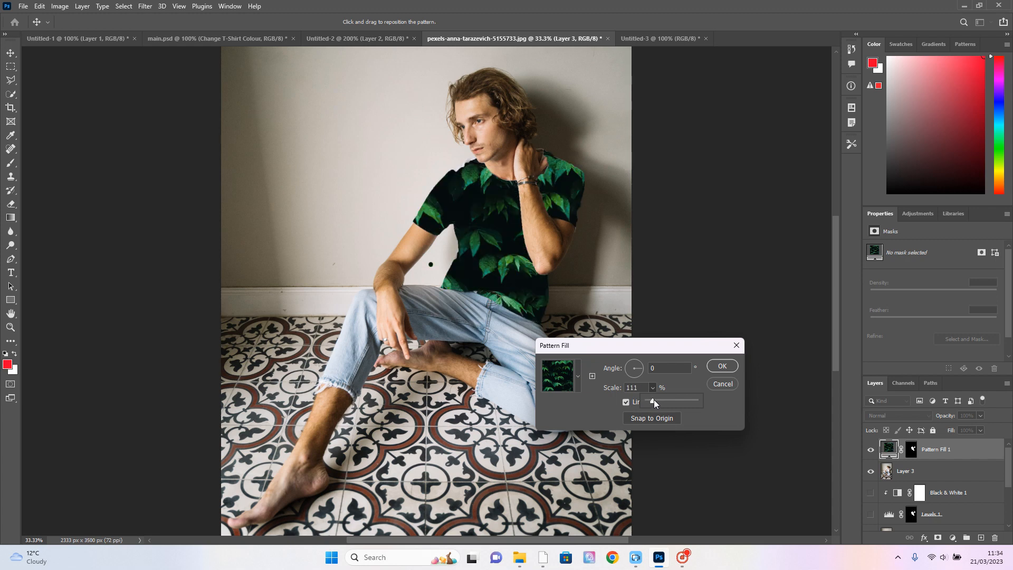
{"action": "left_click", "coordinate": [727, 364]}
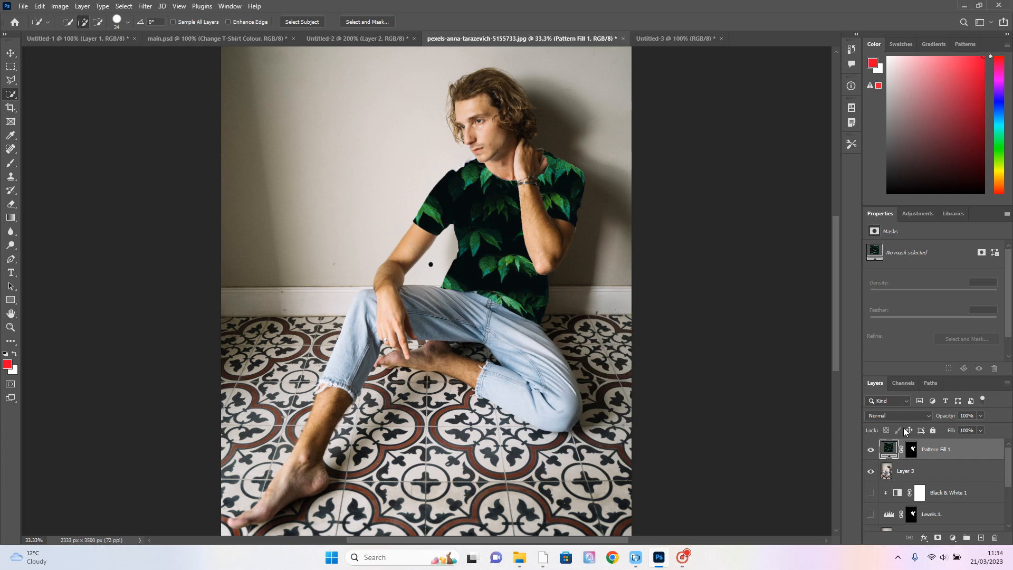
- Set the T-shirt pattern fill layer's blend mode to Multiply, and switch off the visibility of that layer and Layer 3
{"action": "left_click", "coordinate": [926, 416]}
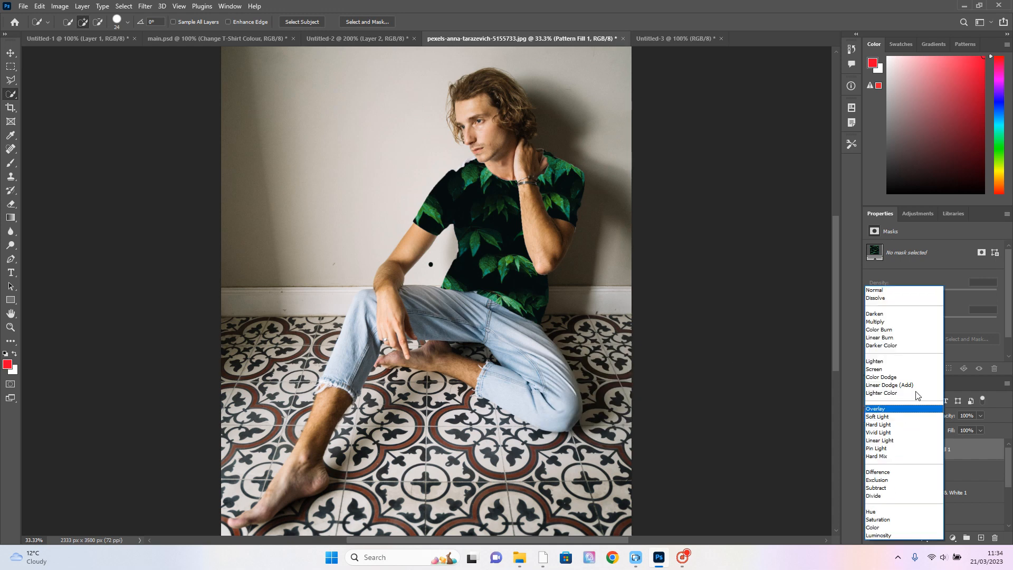
{"action": "left_click", "coordinate": [904, 321]}
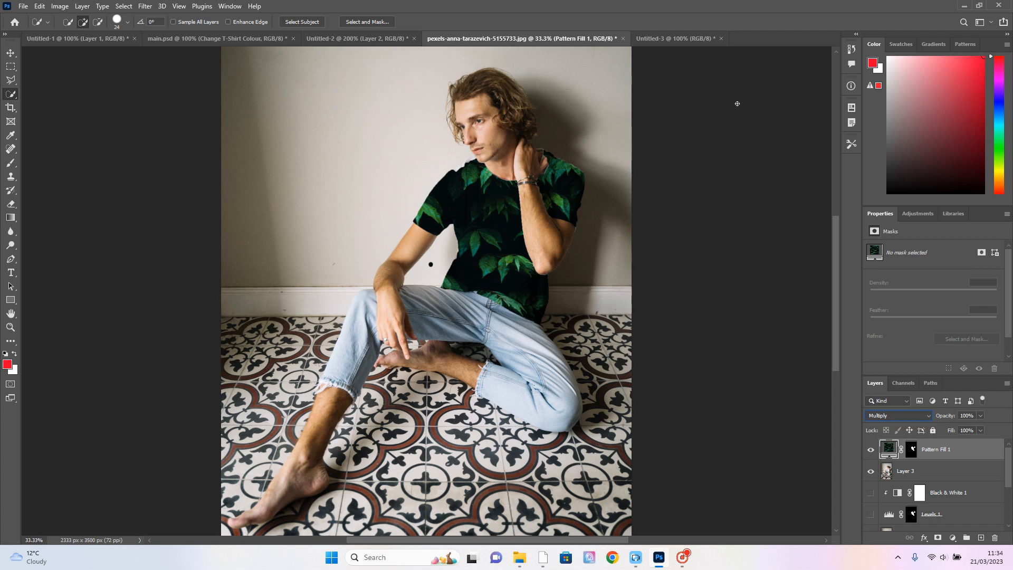
{"action": "left_click", "coordinate": [870, 450]}
{"action": "left_click", "coordinate": [870, 471]}
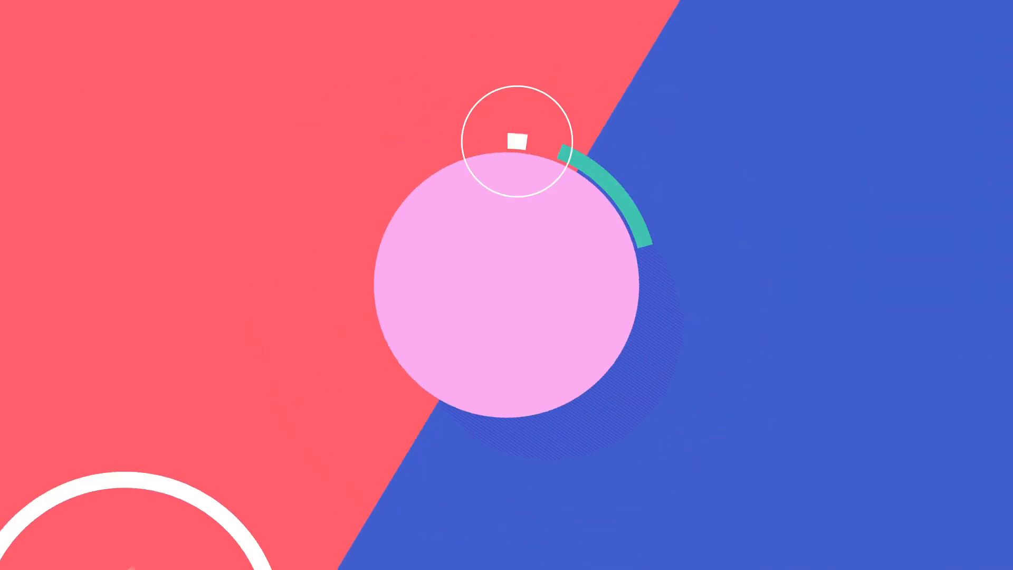